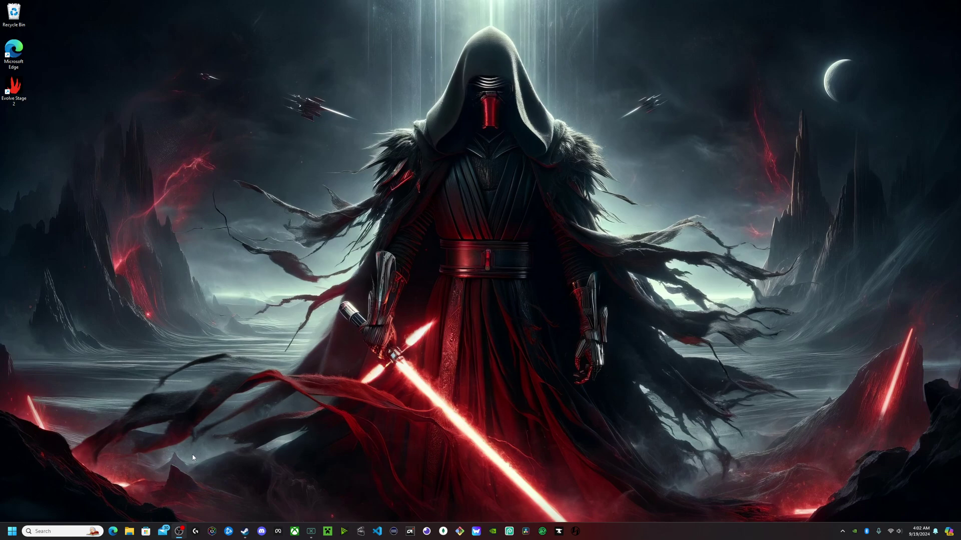
Open File Explorer on the pinned Steam 'common' folder, then bring the Steam library forward
{"action": "left_click", "coordinate": [129, 531]}
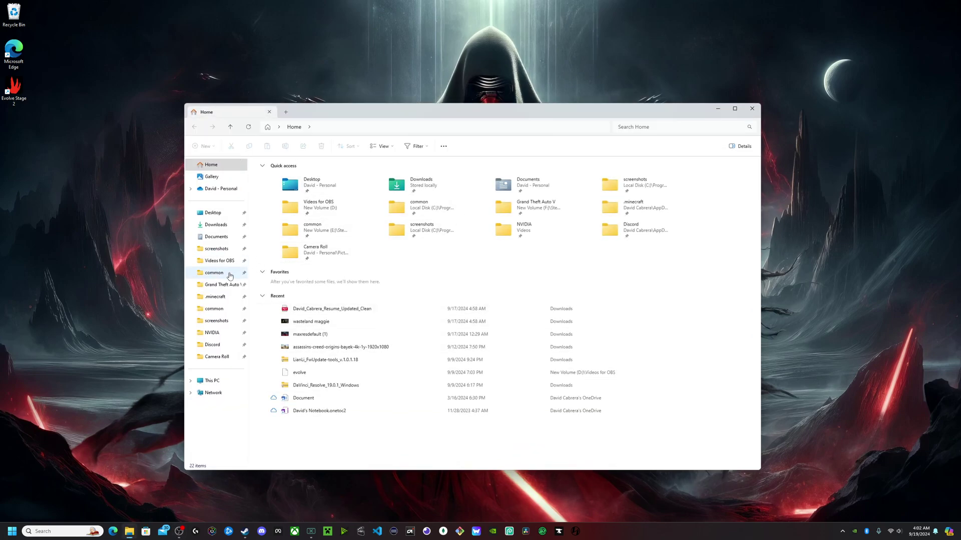
{"action": "left_click", "coordinate": [213, 274]}
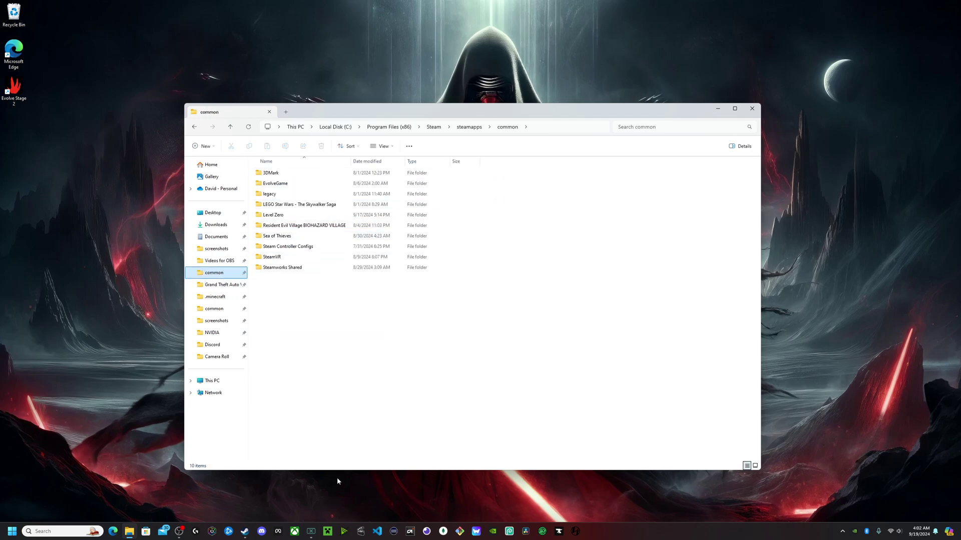
{"action": "left_click", "coordinate": [245, 531]}
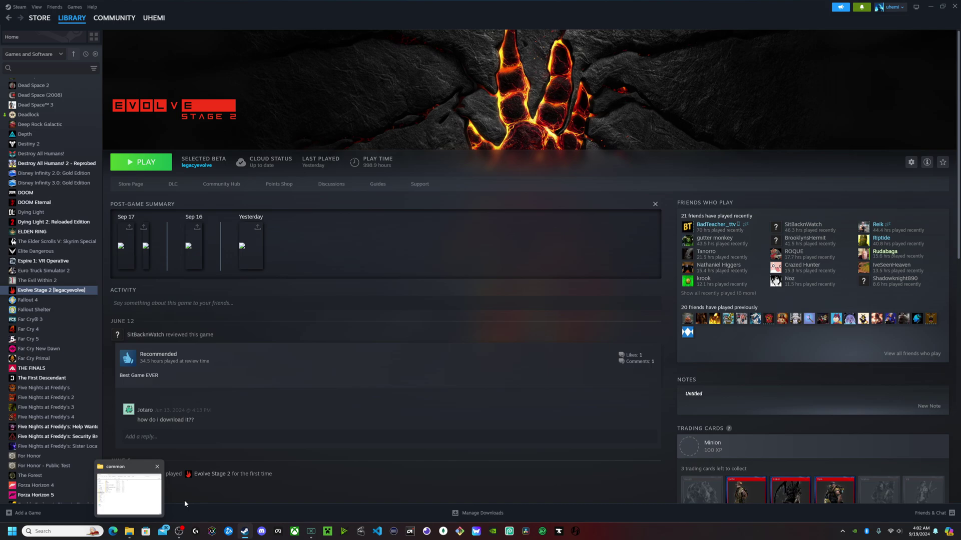
Bring the File Explorer 'common' window back in front of Steam
{"action": "left_click", "coordinate": [129, 531]}
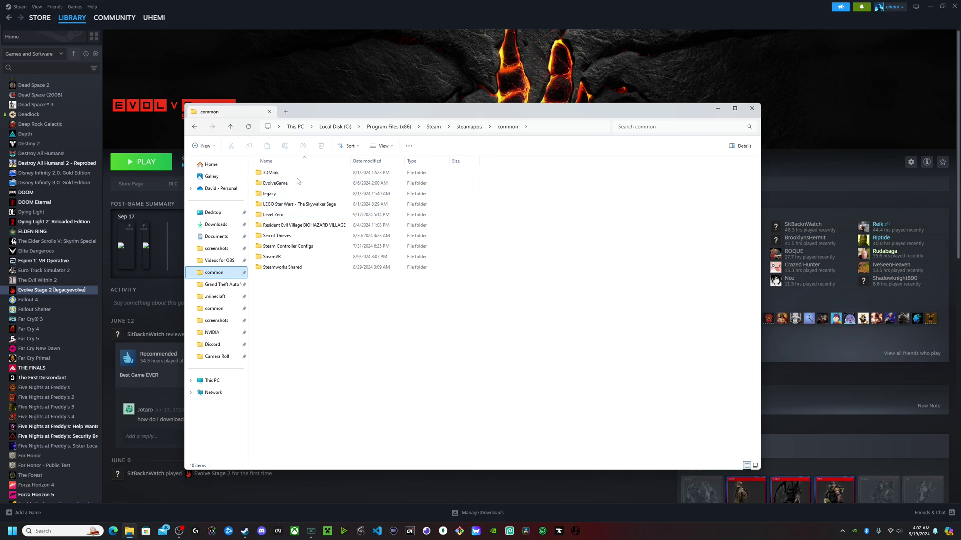
Look inside EvolveGame's bin64_SteamRetail folder, then return to the common folder
{"action": "double_click", "coordinate": [275, 183]}
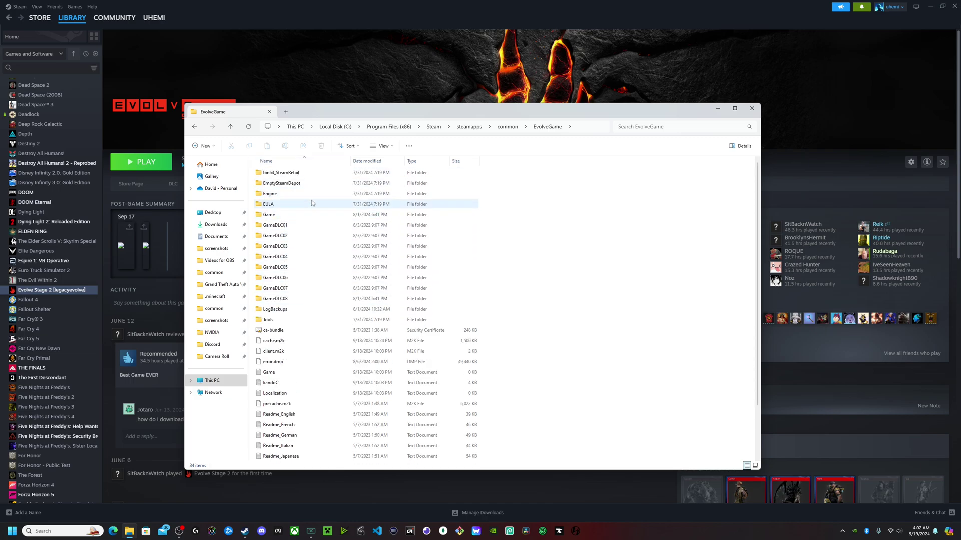
{"action": "double_click", "coordinate": [278, 173]}
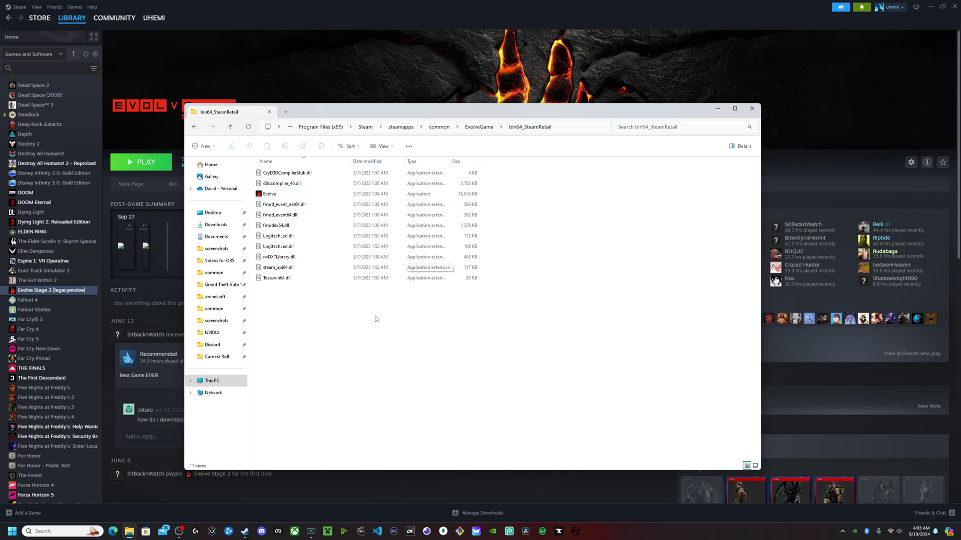
{"action": "key", "text": "BackSpace"}
{"action": "key", "text": "BackSpace"}
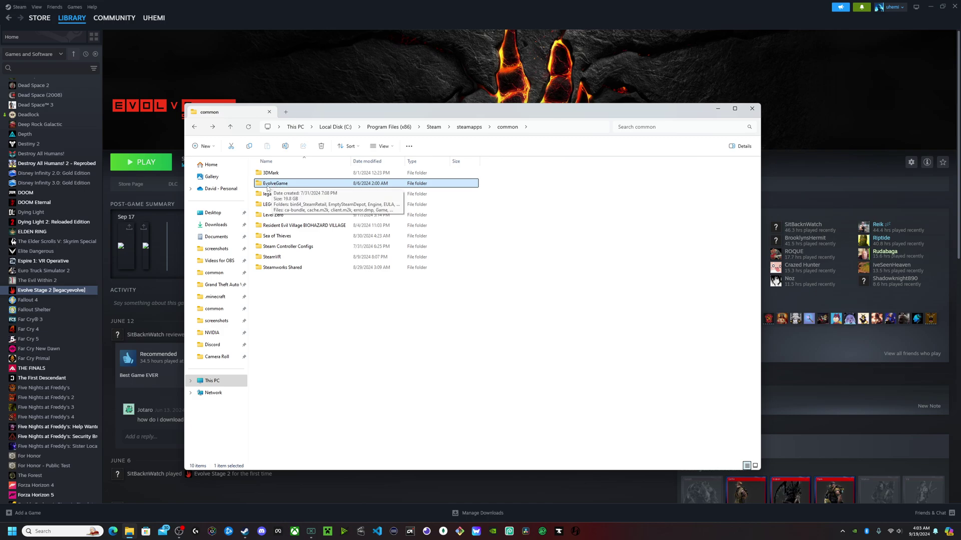
Open and dismiss EvolveGame's context menu, then minimize File Explorer to reveal Steam
{"action": "right_click", "coordinate": [282, 185]}
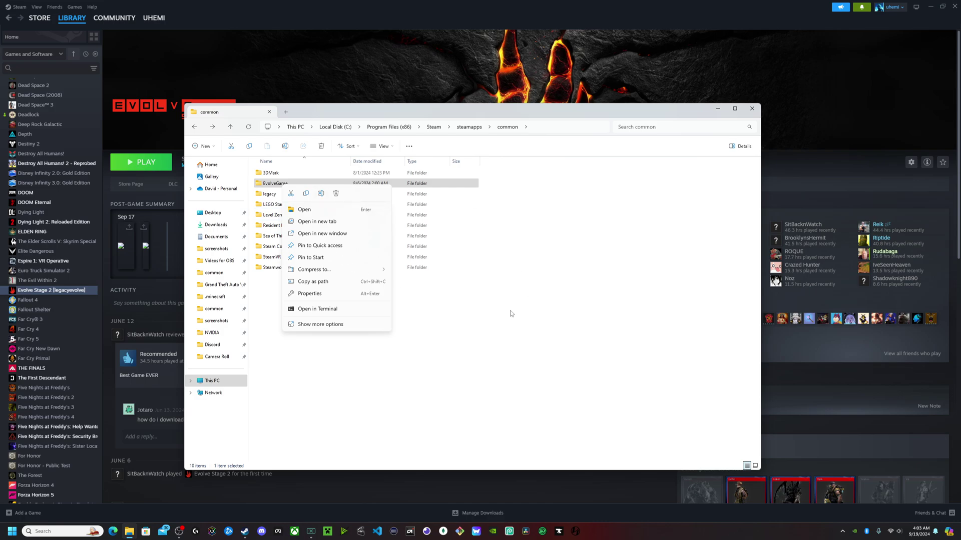
{"action": "left_click", "coordinate": [486, 358]}
{"action": "left_click", "coordinate": [486, 358]}
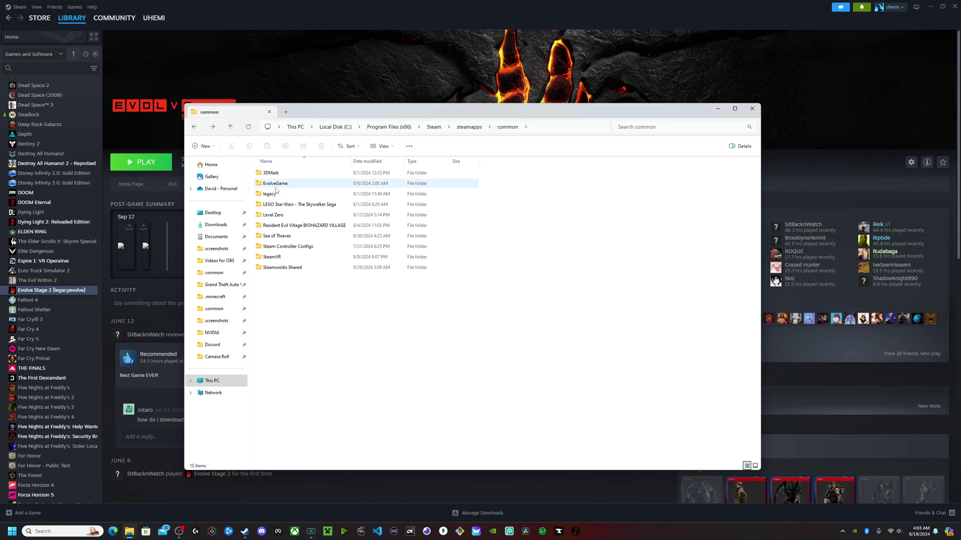
{"action": "mouse_move", "coordinate": [283, 188]}
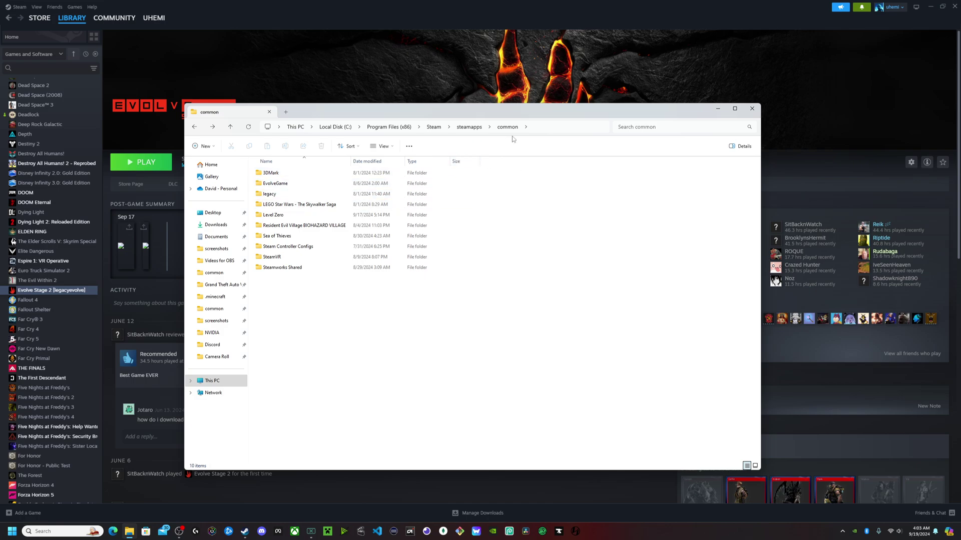
{"action": "left_click", "coordinate": [718, 109]}
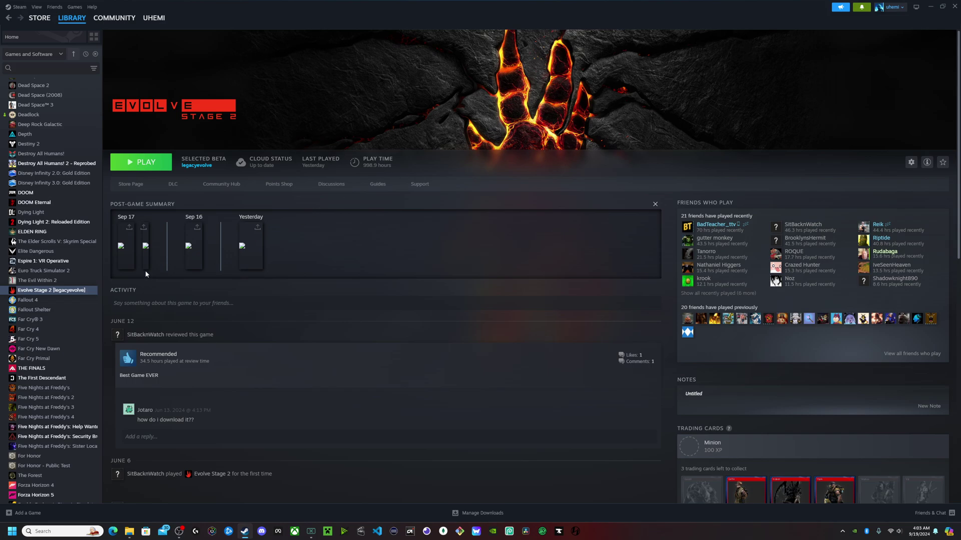
{"action": "right_click", "coordinate": [60, 291]}
{"action": "left_click", "coordinate": [83, 350]}
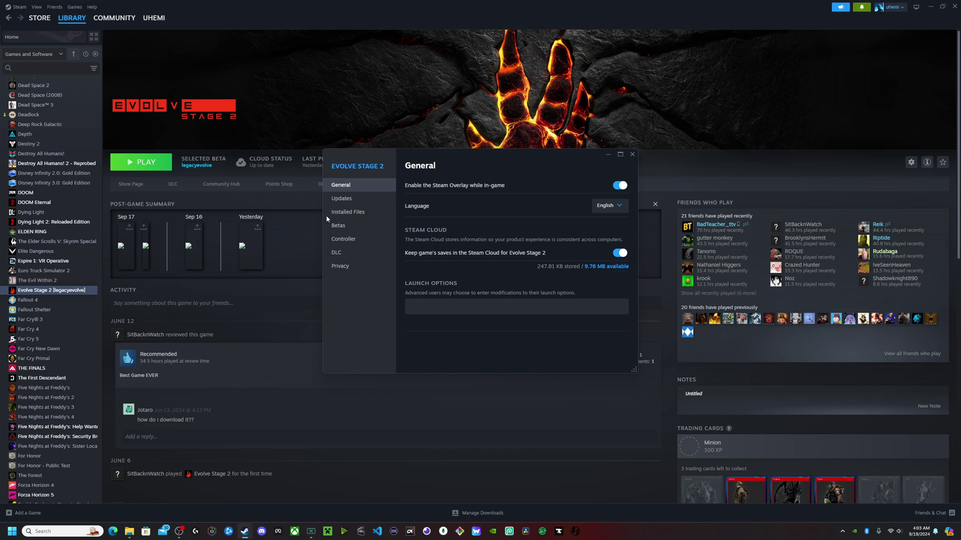
{"action": "left_click", "coordinate": [338, 225]}
{"action": "left_click", "coordinate": [559, 185]}
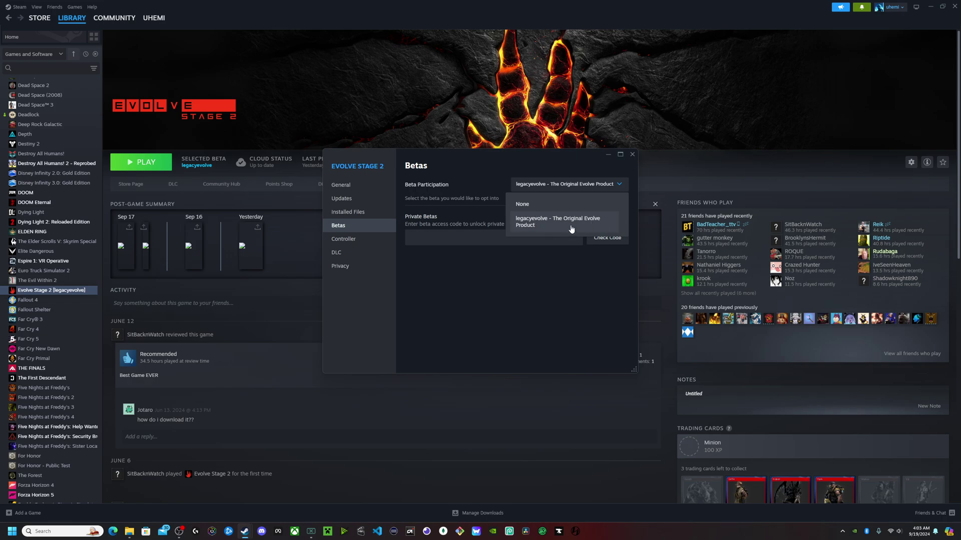
{"action": "left_click", "coordinate": [572, 186]}
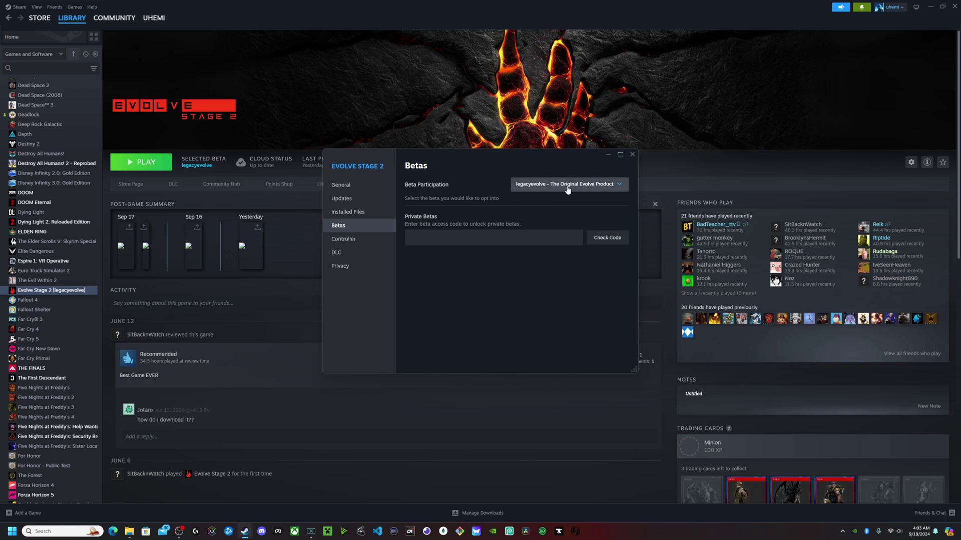
{"action": "left_click", "coordinate": [632, 154]}
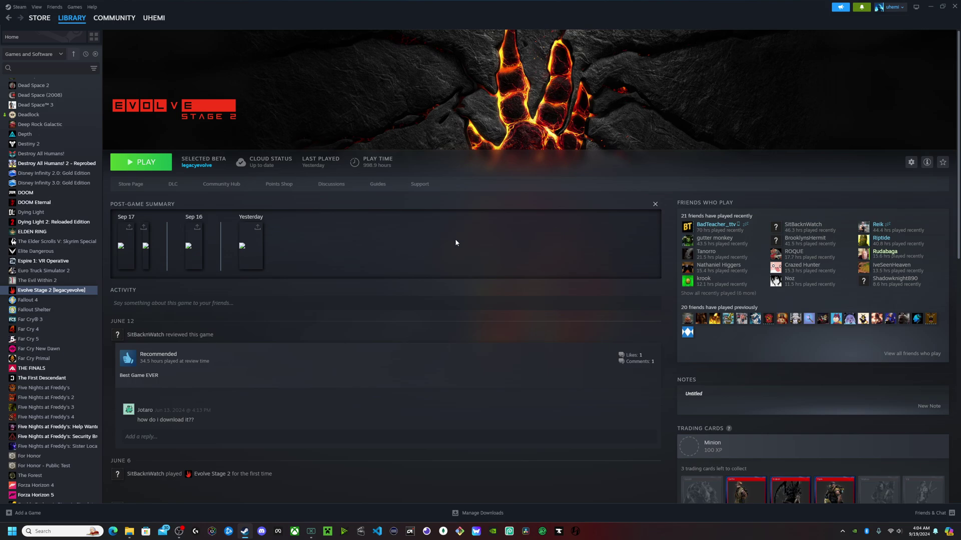
Restore the 'common' window over Steam, selecting then deselecting the EvolveGame folder
{"action": "mouse_move", "coordinate": [129, 531]}
{"action": "left_click", "coordinate": [129, 488]}
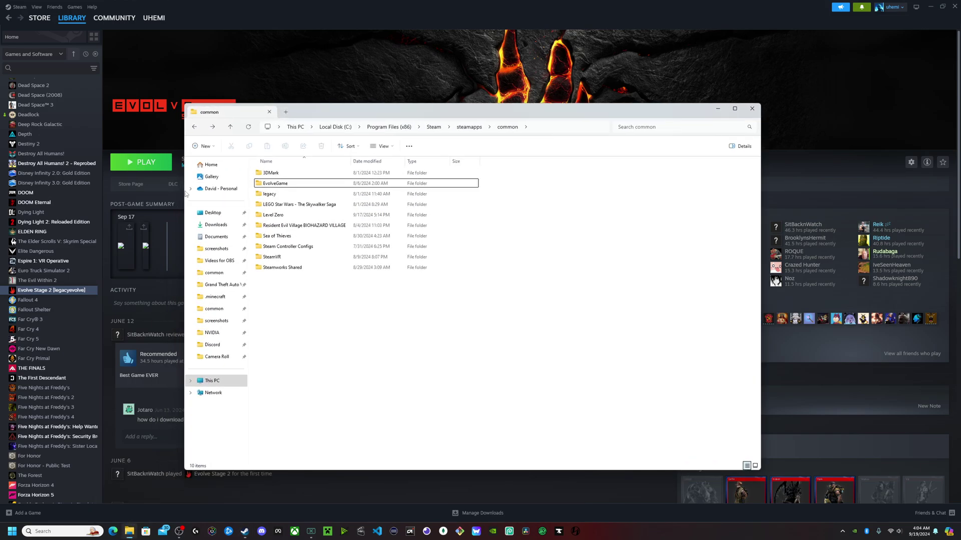
{"action": "left_click", "coordinate": [277, 185]}
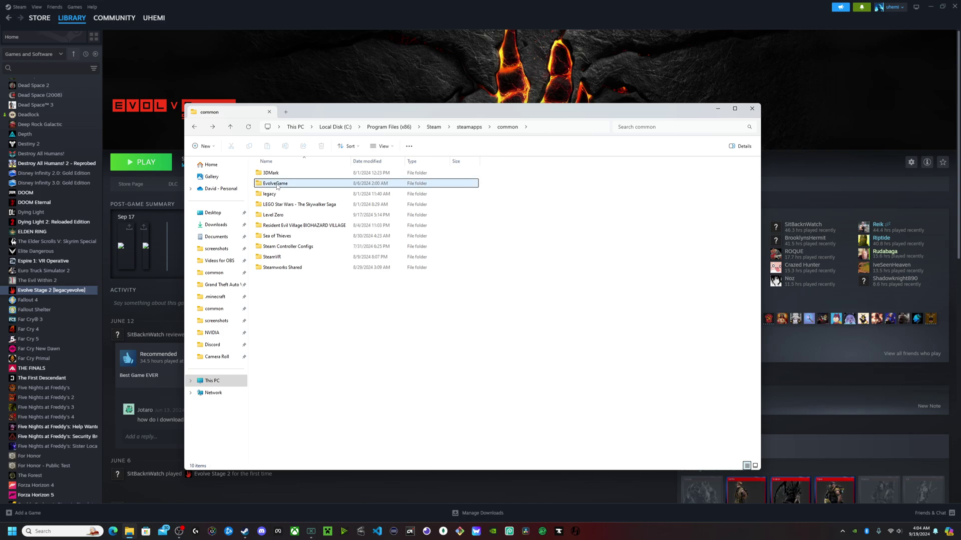
{"action": "left_click_drag", "start_coordinate": [352, 201], "coordinate": [311, 214]}
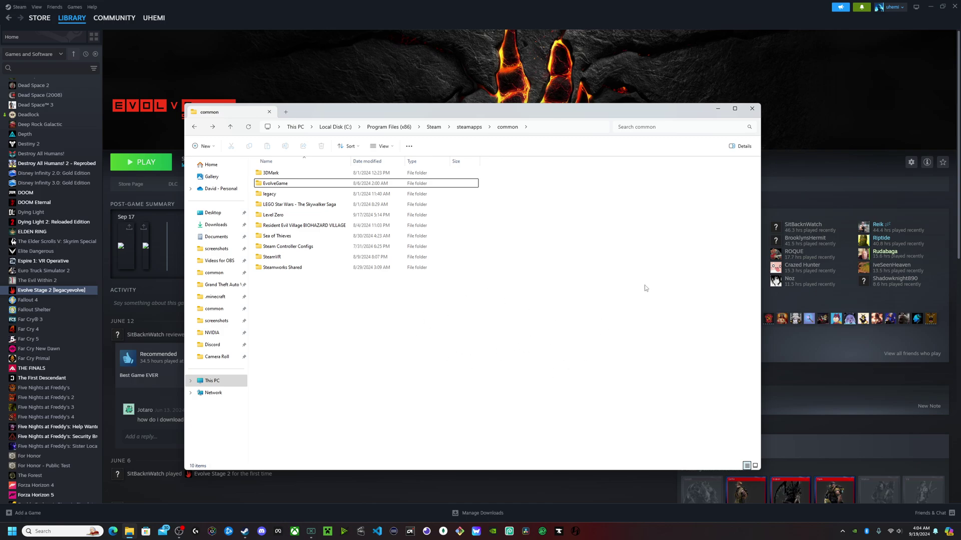
Confirm Evolve Stage 2's beta stays on legacyevolve in Properties, then close Steam
{"action": "right_click", "coordinate": [75, 290]}
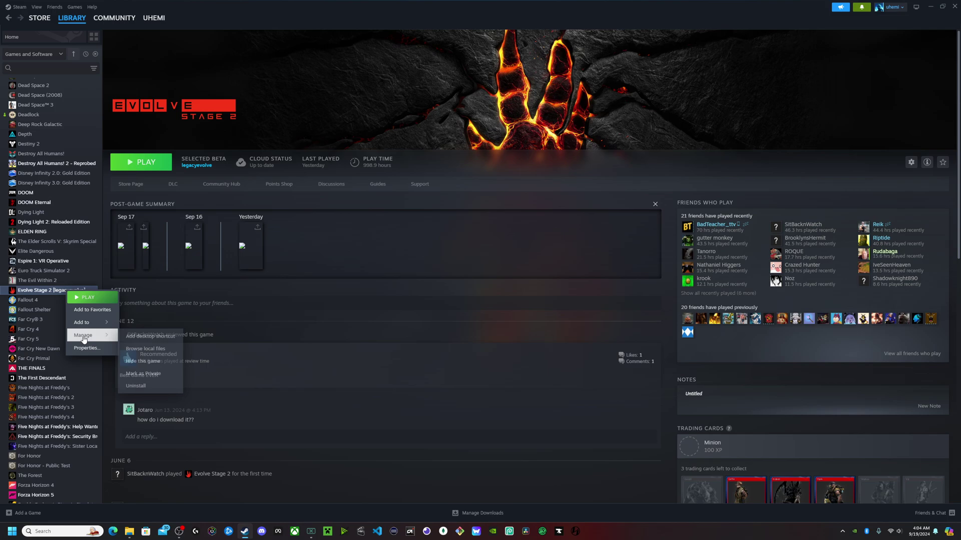
{"action": "left_click", "coordinate": [84, 346]}
{"action": "left_click", "coordinate": [352, 227]}
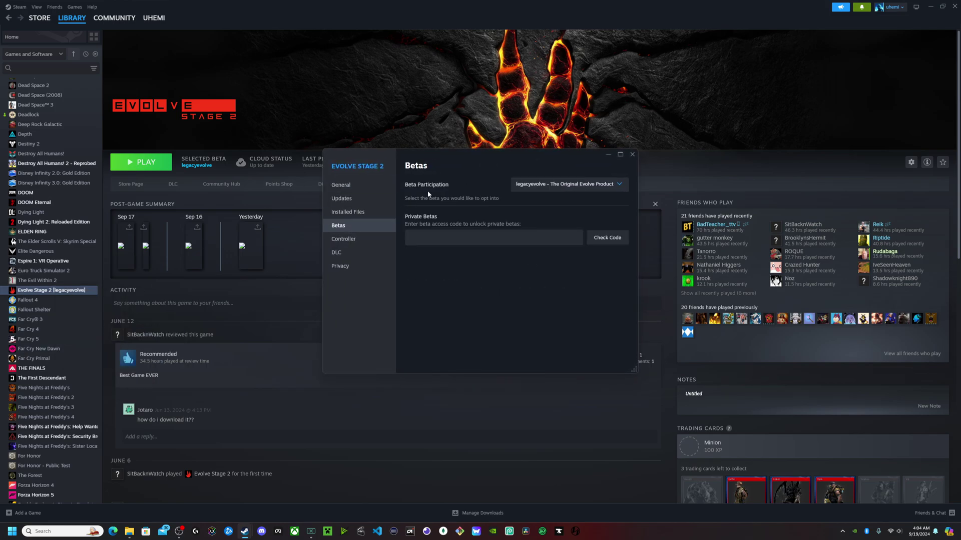
{"action": "left_click", "coordinate": [550, 186]}
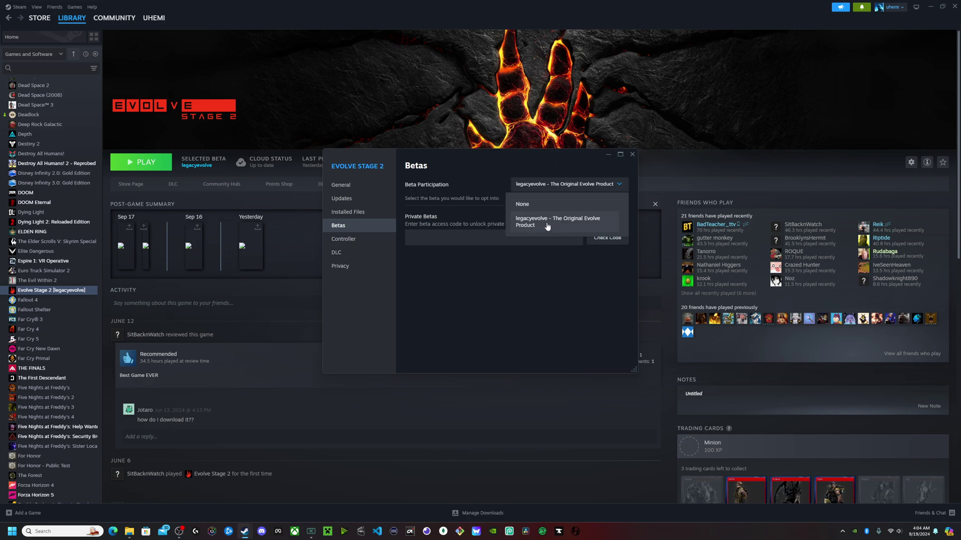
{"action": "left_click", "coordinate": [549, 186]}
{"action": "left_click", "coordinate": [631, 154]}
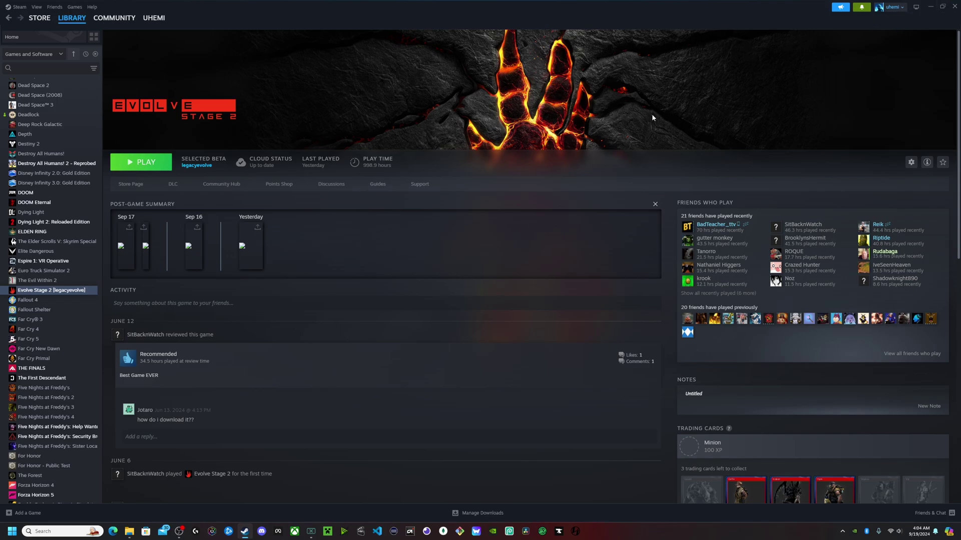
{"action": "left_click", "coordinate": [955, 6]}
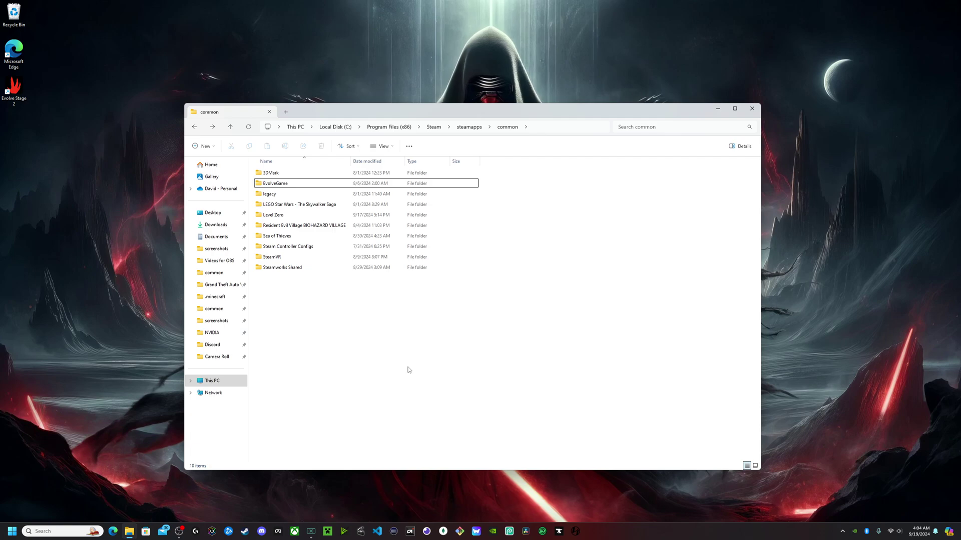
Put the EvolveGame folder into rename mode from its right-click menu
{"action": "right_click", "coordinate": [279, 187]}
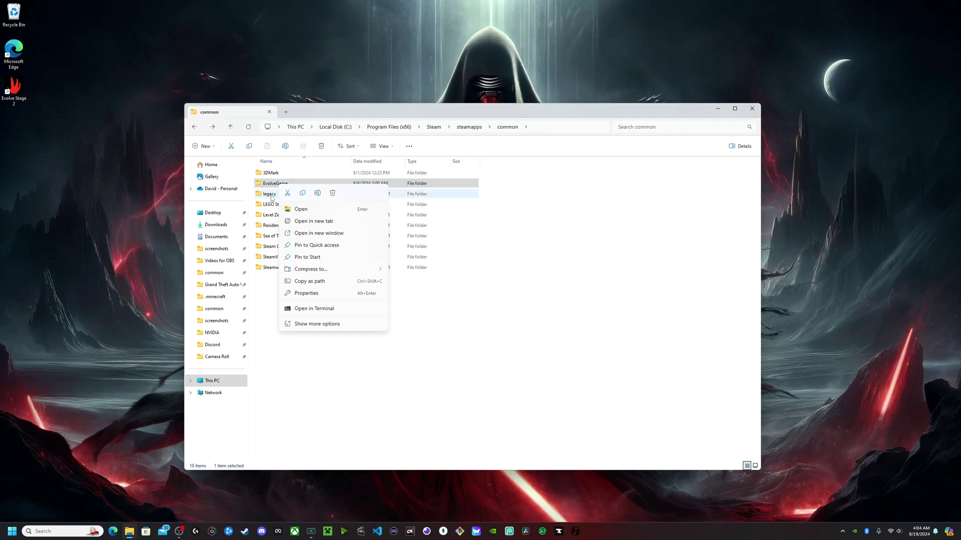
{"action": "left_click", "coordinate": [570, 345]}
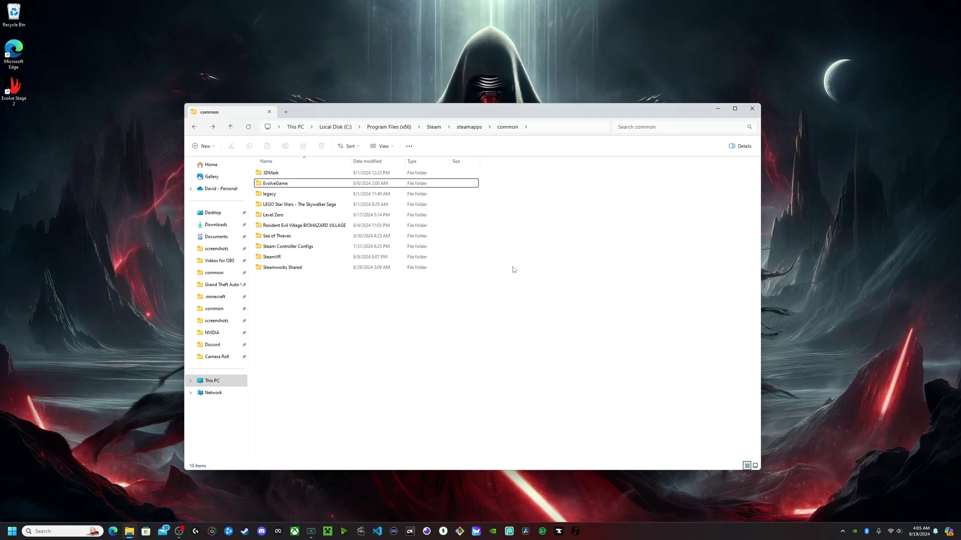
{"action": "left_click", "coordinate": [286, 184]}
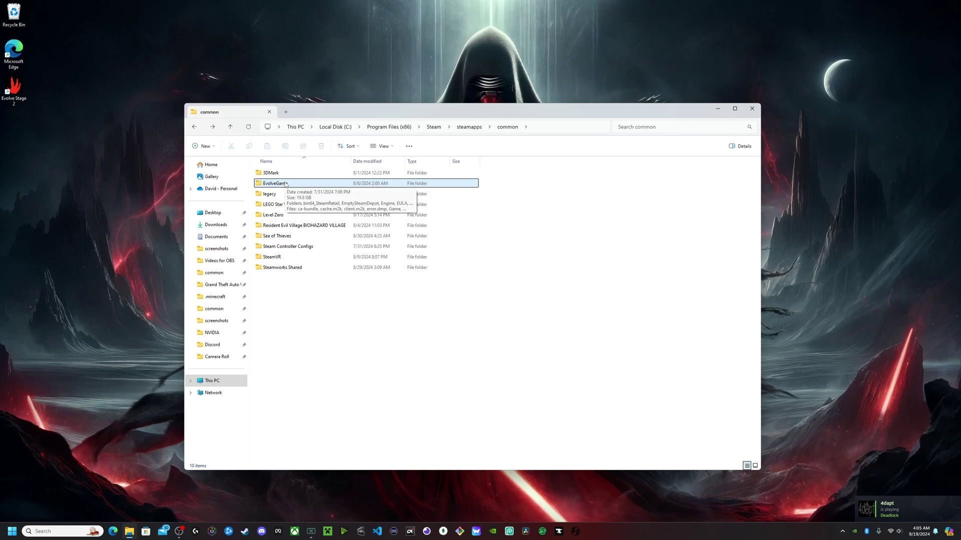
{"action": "mouse_move", "coordinate": [275, 186]}
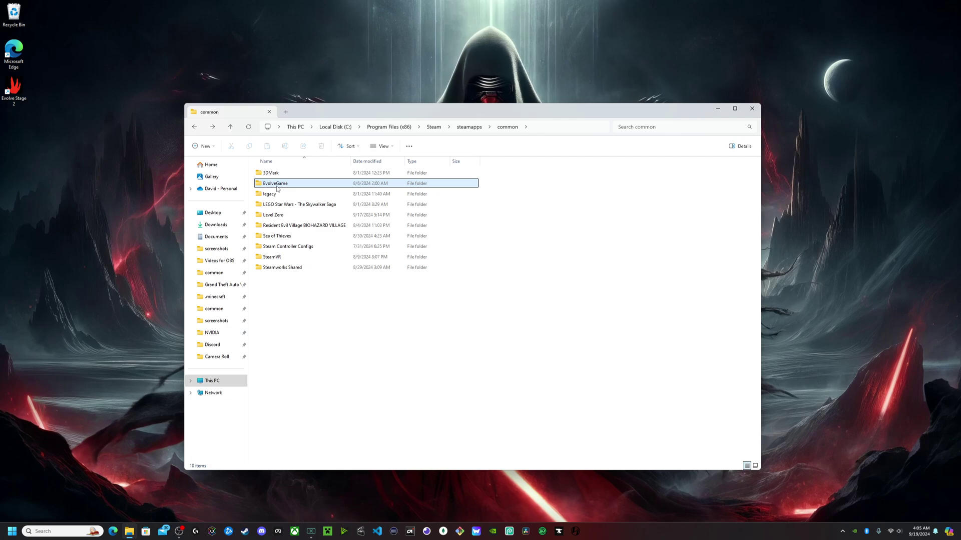
{"action": "right_click", "coordinate": [277, 187]}
{"action": "left_click", "coordinate": [328, 196]}
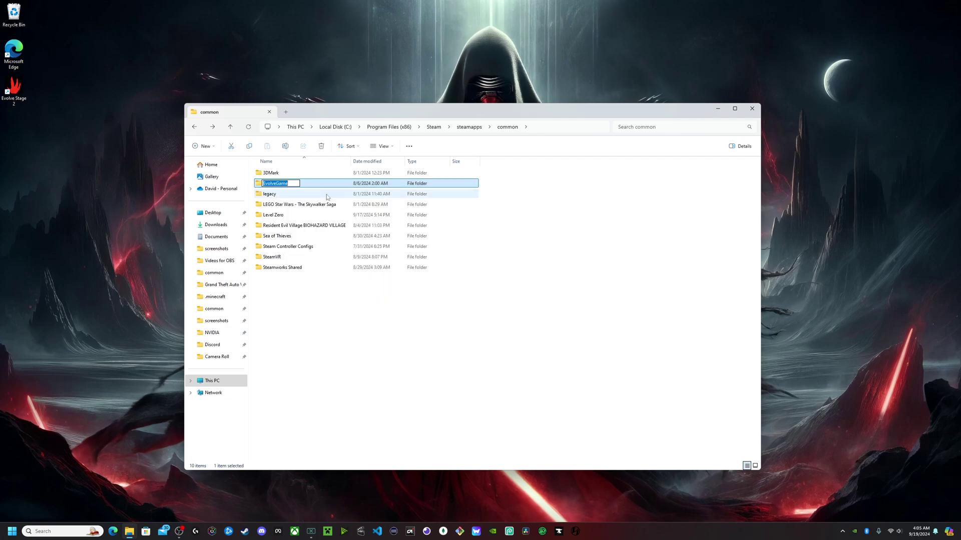
Name the old EvolveGame folder stage2 and rename the legacy folder to EvolveGame
{"action": "type", "text": "stage2"}
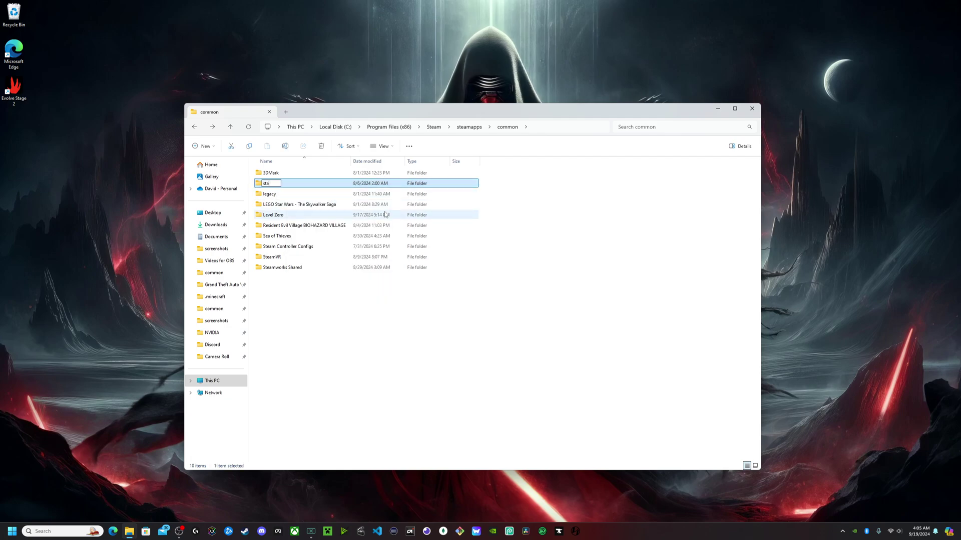
{"action": "key", "text": "Return"}
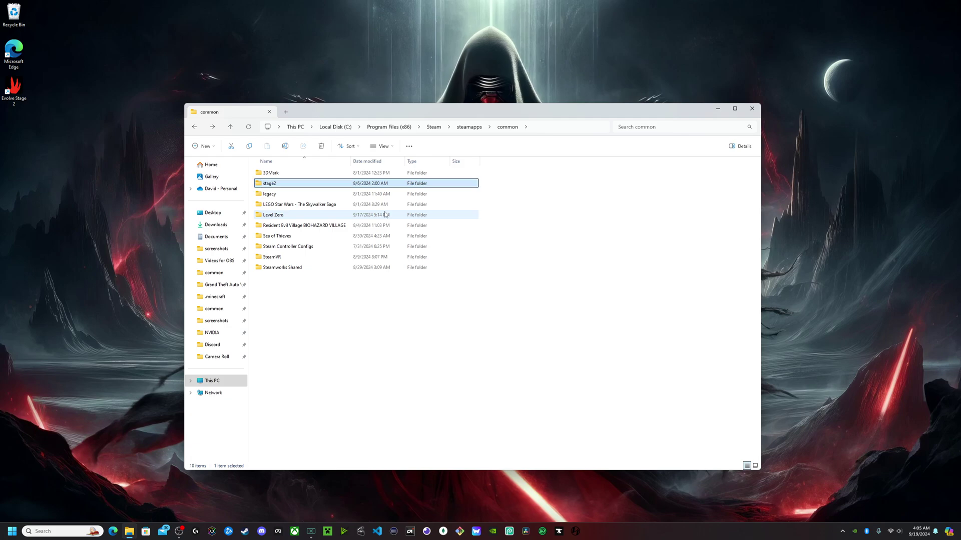
{"action": "right_click", "coordinate": [272, 195]}
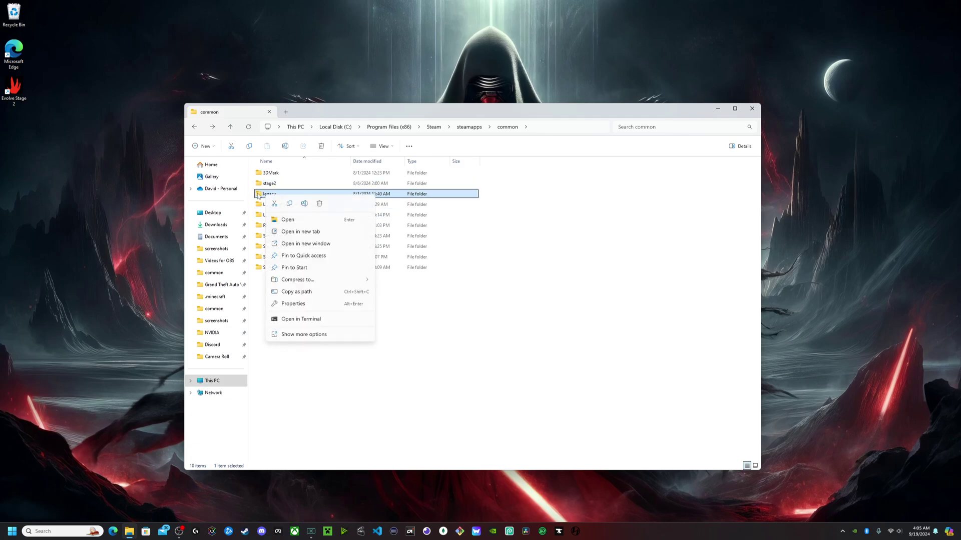
{"action": "left_click", "coordinate": [304, 203]}
{"action": "key", "text": "BackSpace"}
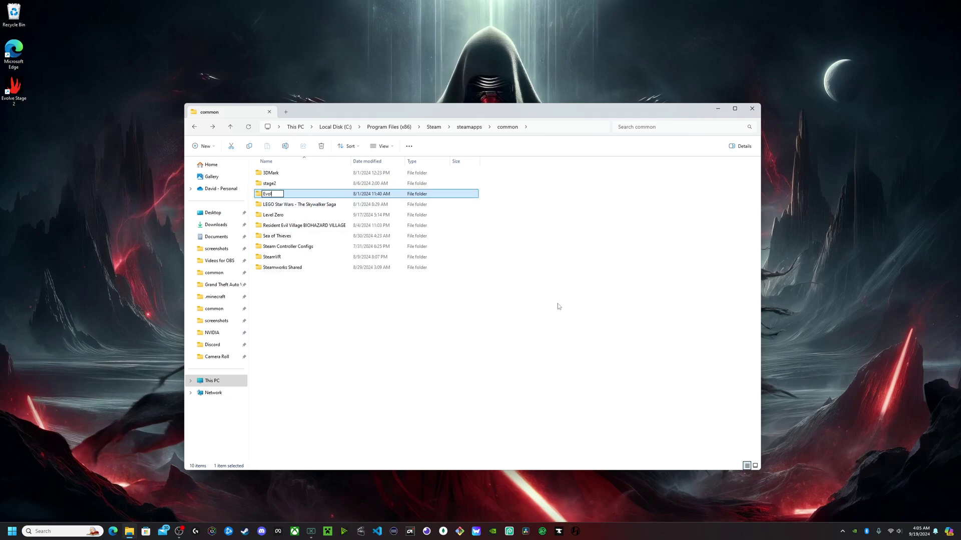
{"action": "type", "text": "EvolveGame"}
{"action": "key", "text": "Return"}
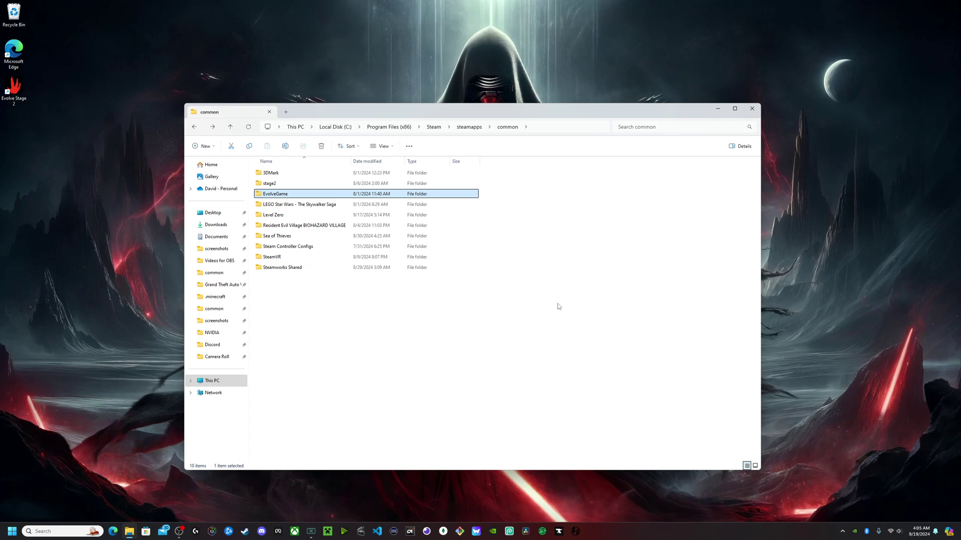
Refresh the common folder listing so it re-sorts, then close File Explorer
{"action": "left_click", "coordinate": [479, 370]}
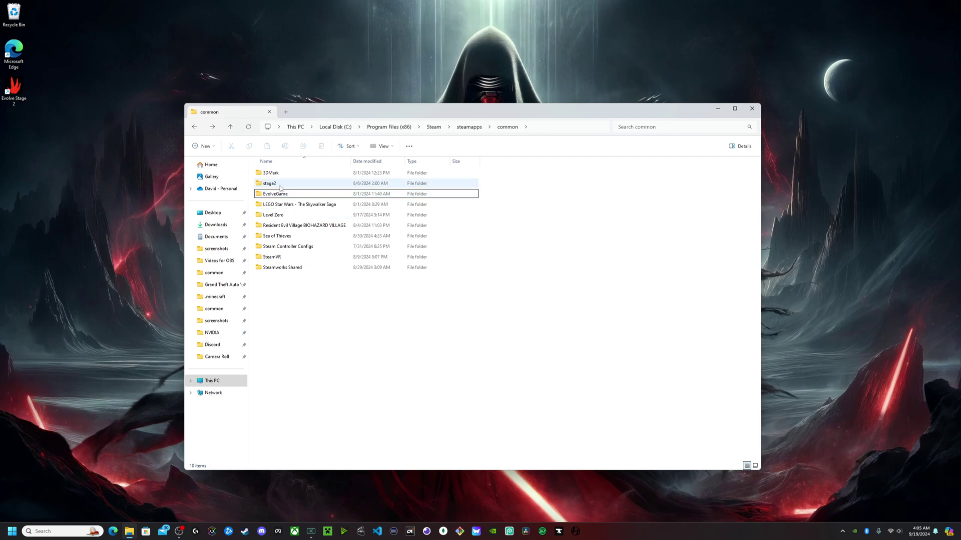
{"action": "right_click", "coordinate": [320, 328]}
{"action": "left_click", "coordinate": [358, 443]}
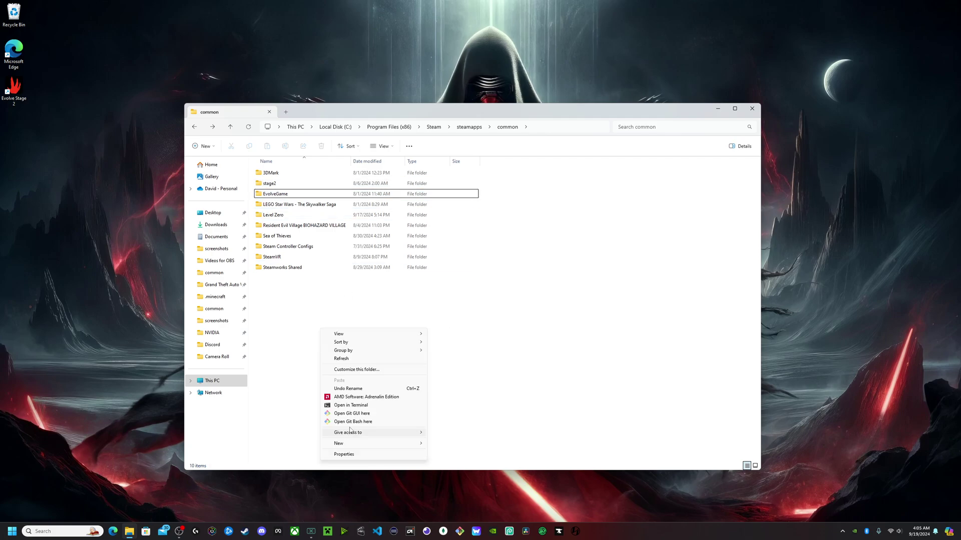
{"action": "left_click", "coordinate": [345, 361]}
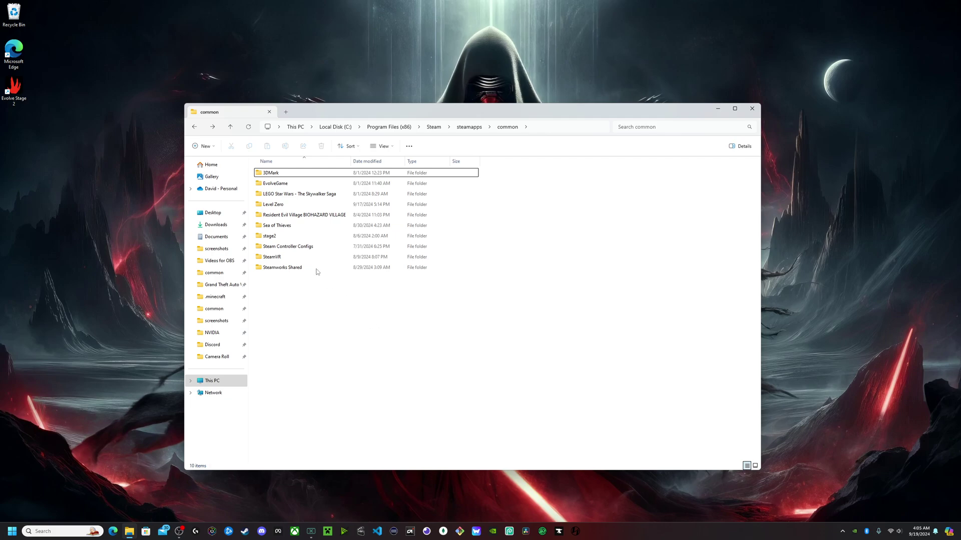
{"action": "left_click", "coordinate": [274, 184]}
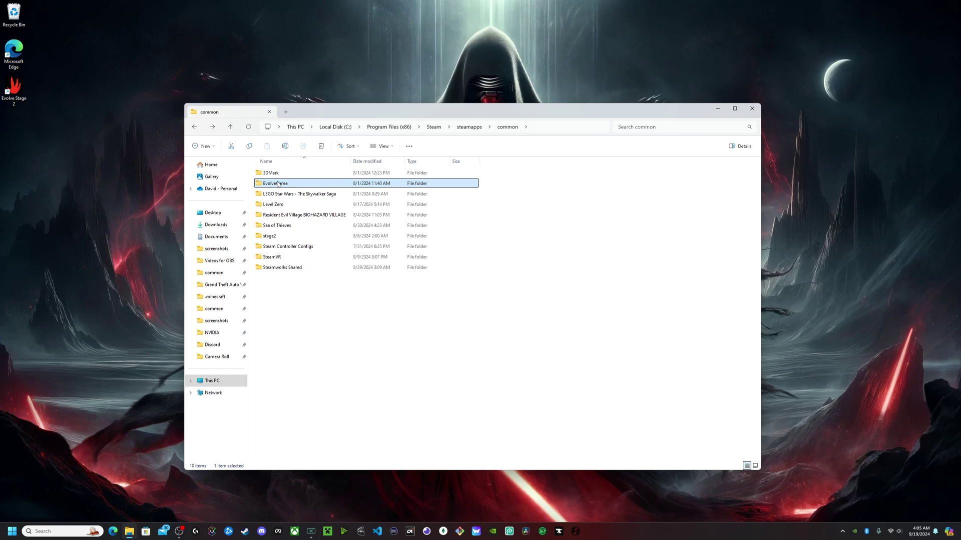
{"action": "key", "text": "alt+F4"}
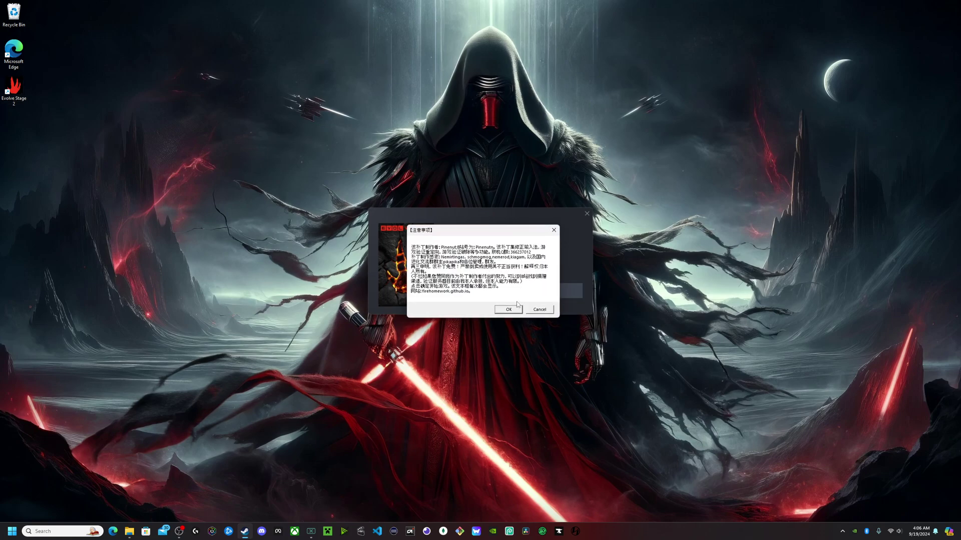
Accept the patch notice so Evolve (Legacy) continues launching
{"action": "left_click", "coordinate": [508, 310]}
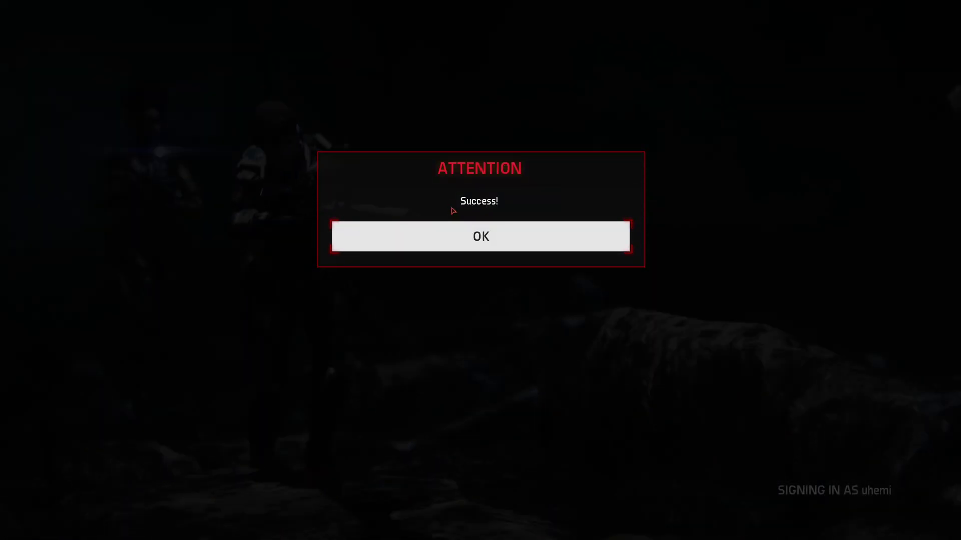
Dismiss the sign-in Success notice and quit Evolve (Legacy) via EXIT and YES
{"action": "left_click", "coordinate": [473, 234]}
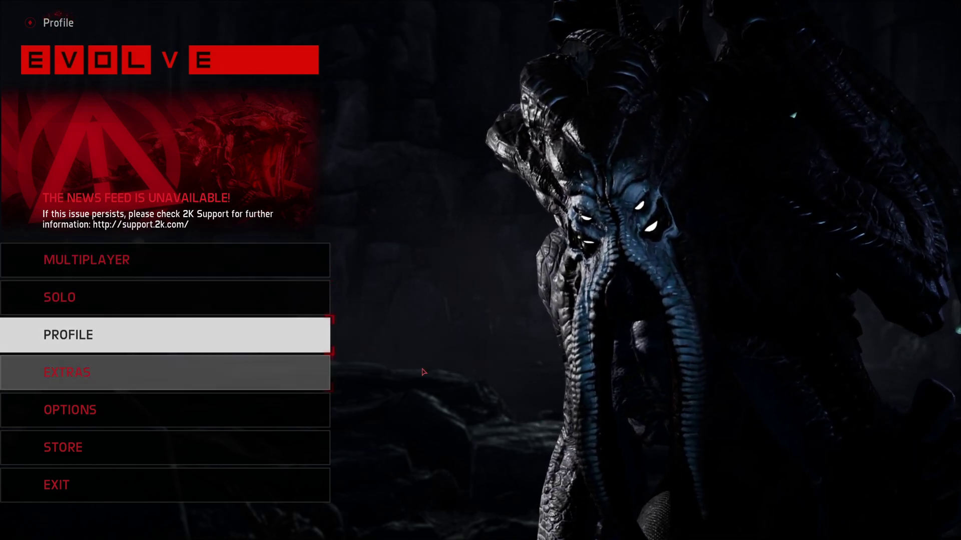
{"action": "left_click", "coordinate": [167, 485]}
{"action": "left_click", "coordinate": [492, 246]}
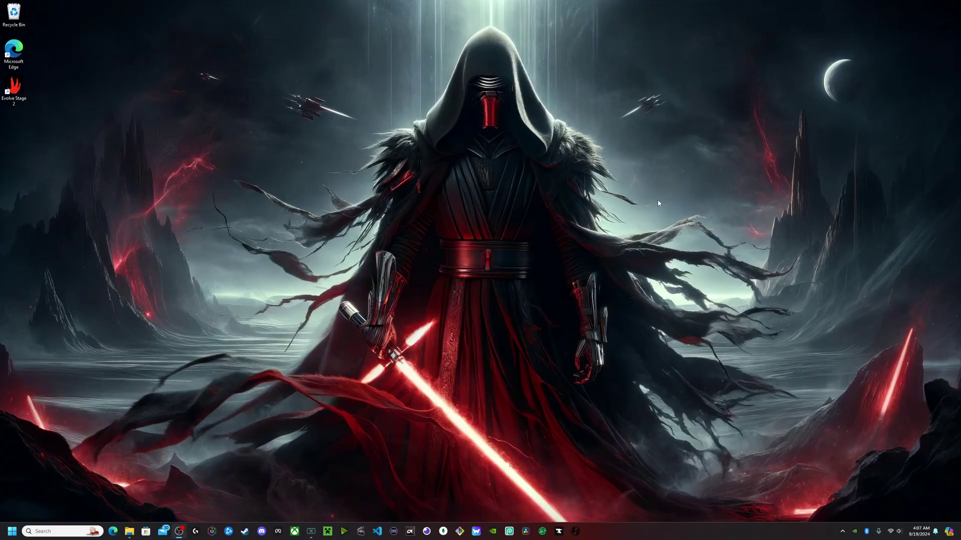
Bring the steamapps common folder window back from the taskbar
{"action": "left_click", "coordinate": [129, 531]}
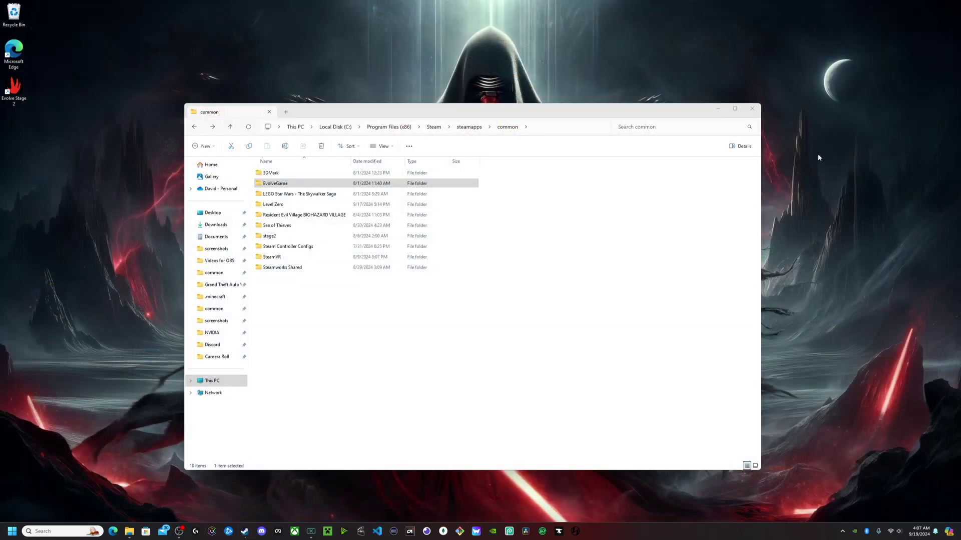
In the common folder window, rename the EvolveGame folder back to 'legacy'
{"action": "left_click", "coordinate": [245, 531]}
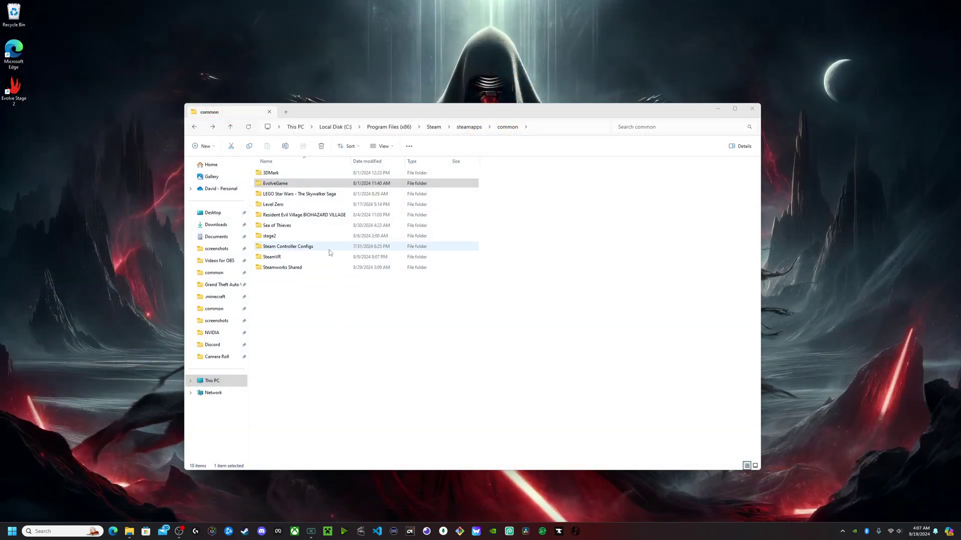
{"action": "right_click", "coordinate": [278, 184]}
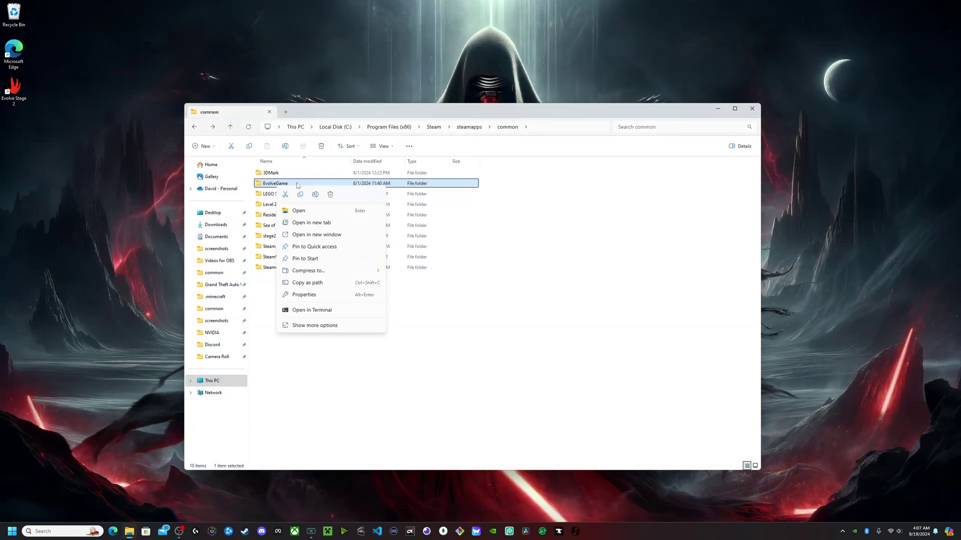
{"action": "left_click", "coordinate": [323, 198]}
{"action": "key", "text": "BackSpace"}
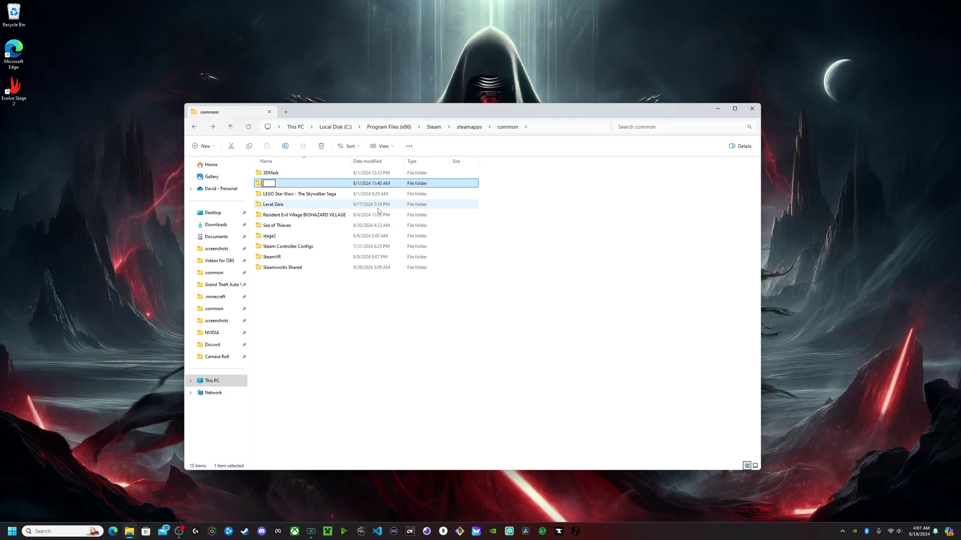
{"action": "type", "text": "legacy"}
{"action": "key", "text": "Return"}
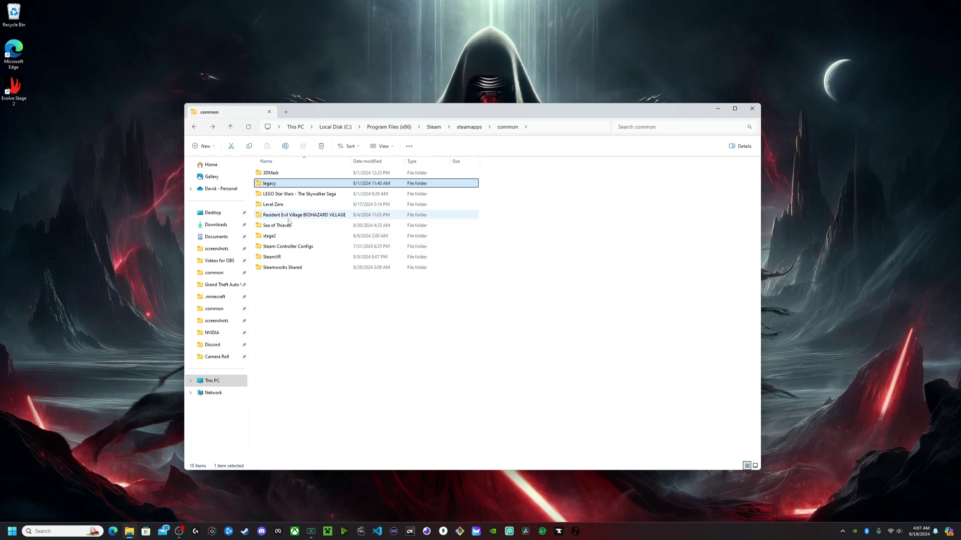
Rename the stage2 folder to 'EvolveGame', then minimize the Explorer window
{"action": "right_click", "coordinate": [271, 237]}
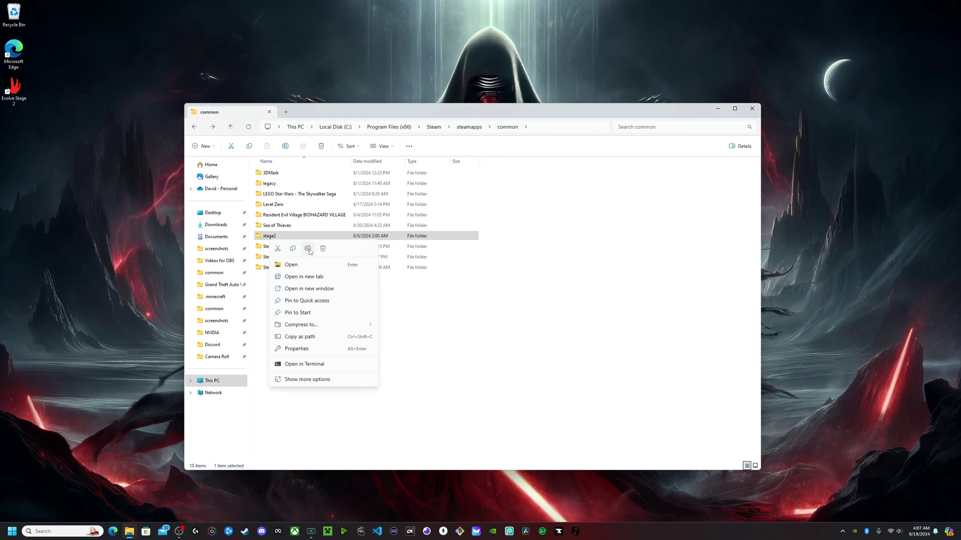
{"action": "left_click", "coordinate": [308, 249]}
{"action": "key", "text": "BackSpace"}
{"action": "type", "text": "E"}
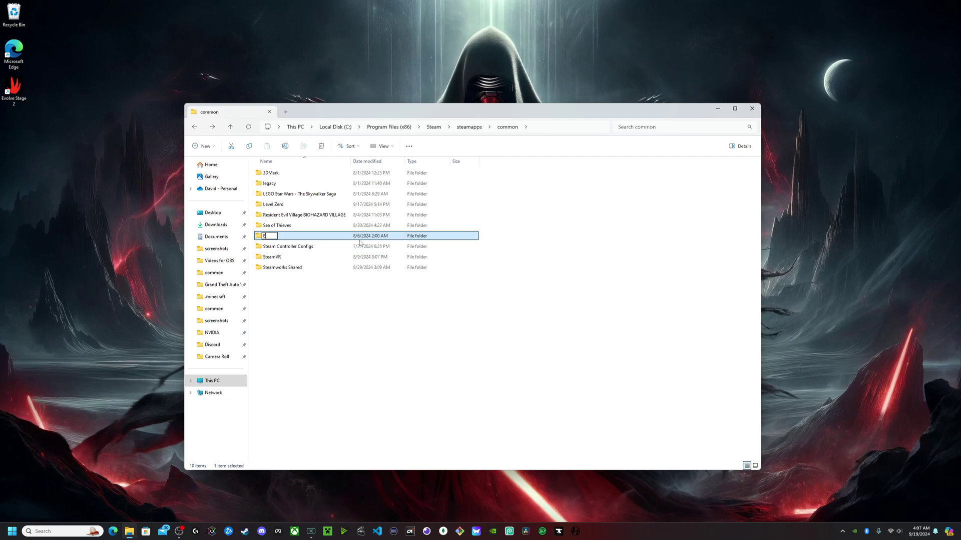
{"action": "type", "text": "volveGame"}
{"action": "key", "text": "Return"}
{"action": "left_click", "coordinate": [720, 109]}
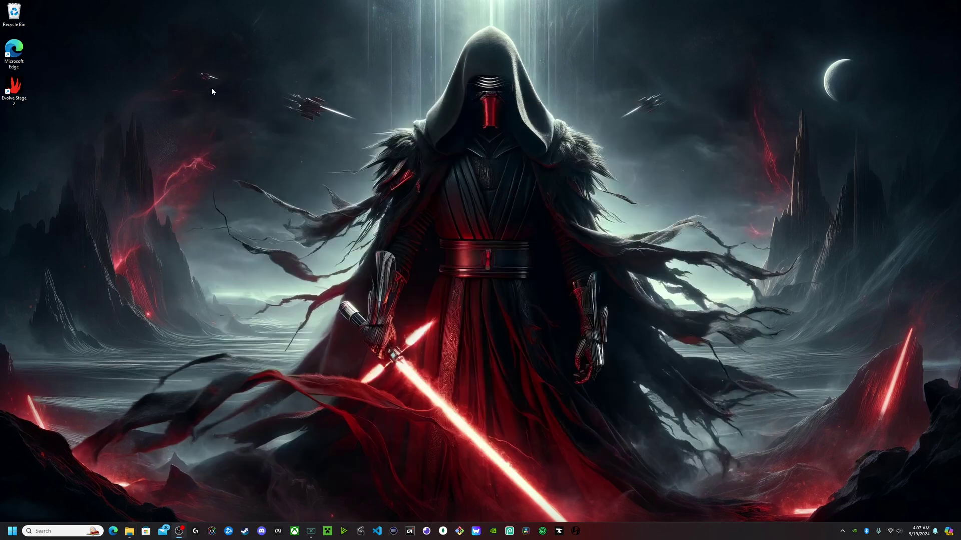
Launch Evolve Stage 2 from its desktop shortcut and wait for the main menu to load
{"action": "double_click", "coordinate": [12, 90]}
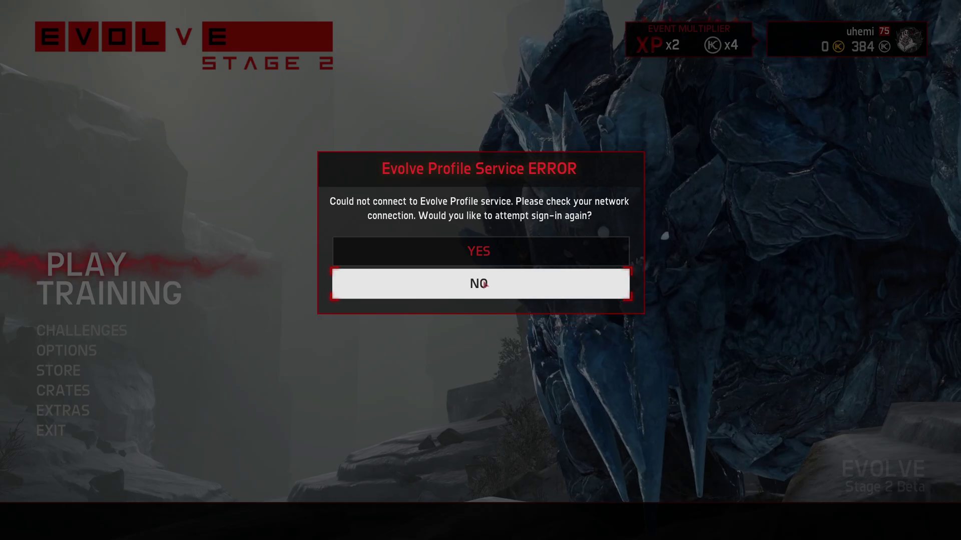
Decline the sign-in retry, then try Training's Custom vs AI setup and back out
{"action": "left_click", "coordinate": [484, 284]}
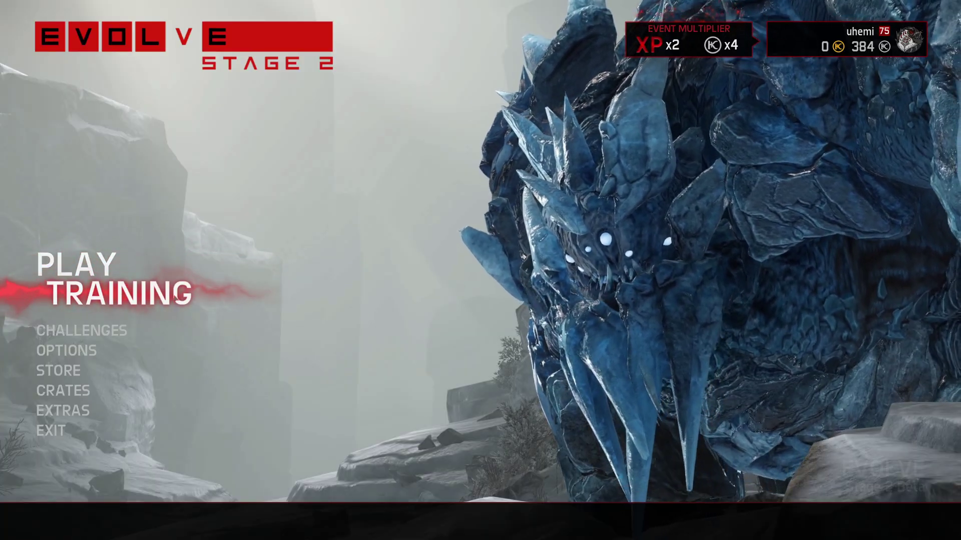
{"action": "left_click", "coordinate": [173, 297]}
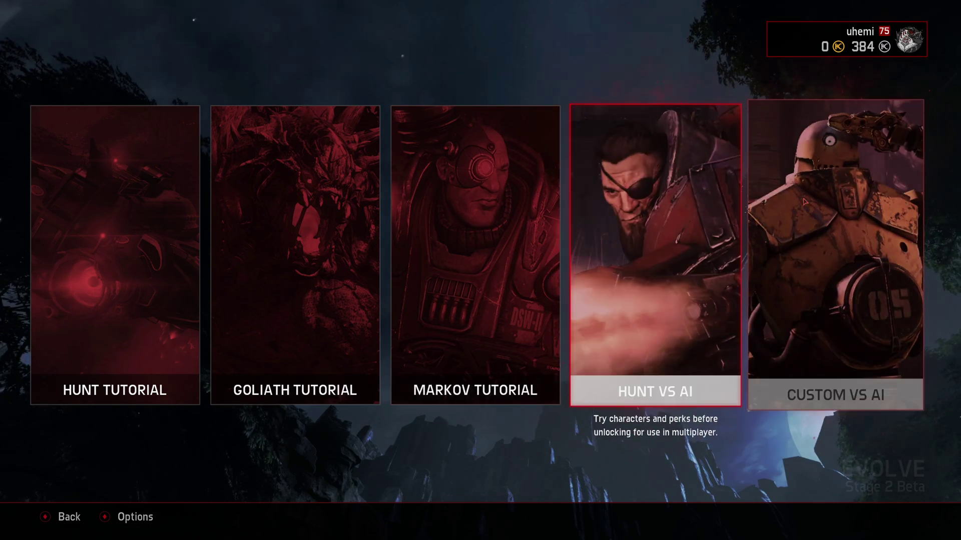
{"action": "left_click", "coordinate": [835, 250]}
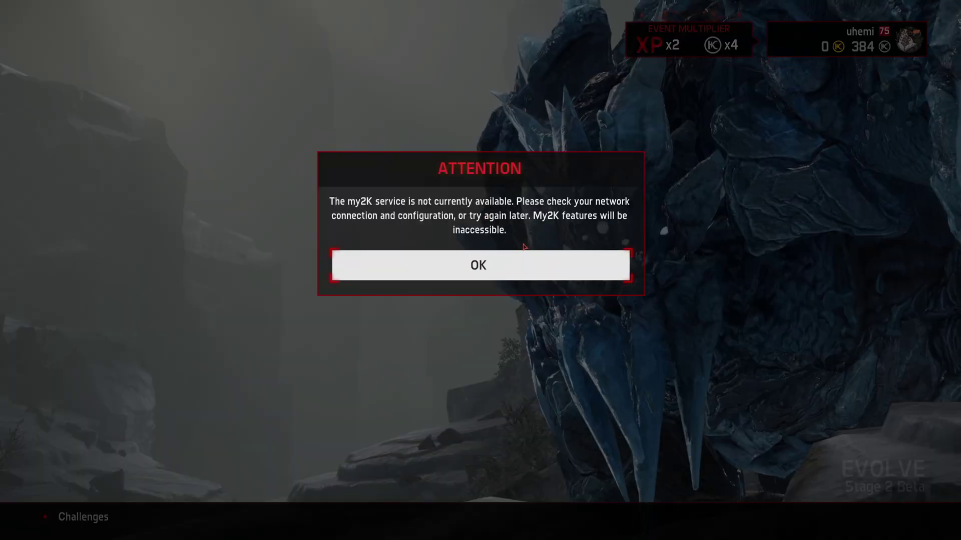
{"action": "left_click", "coordinate": [443, 276]}
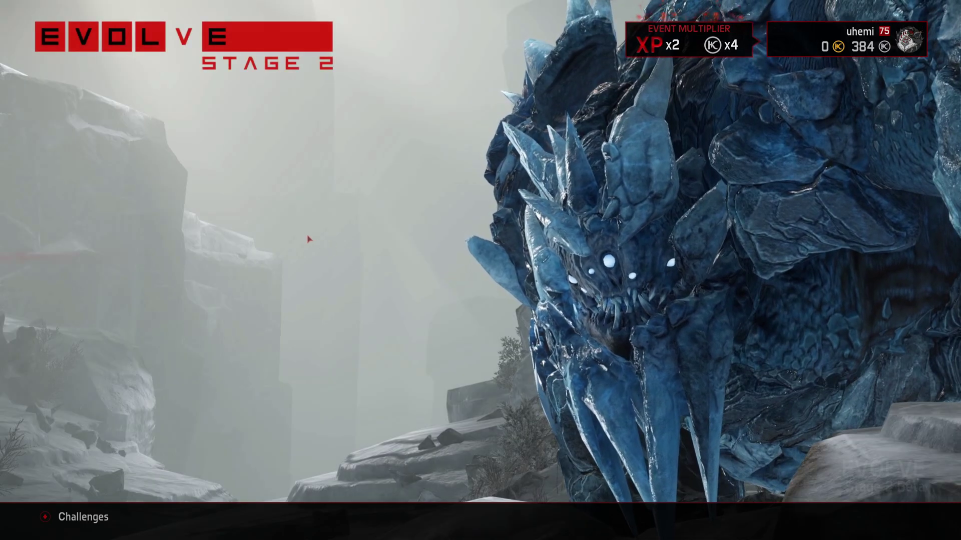
Start Hunt vs AI from Training, pick the Monster role, then return to the main menu
{"action": "left_click", "coordinate": [109, 292]}
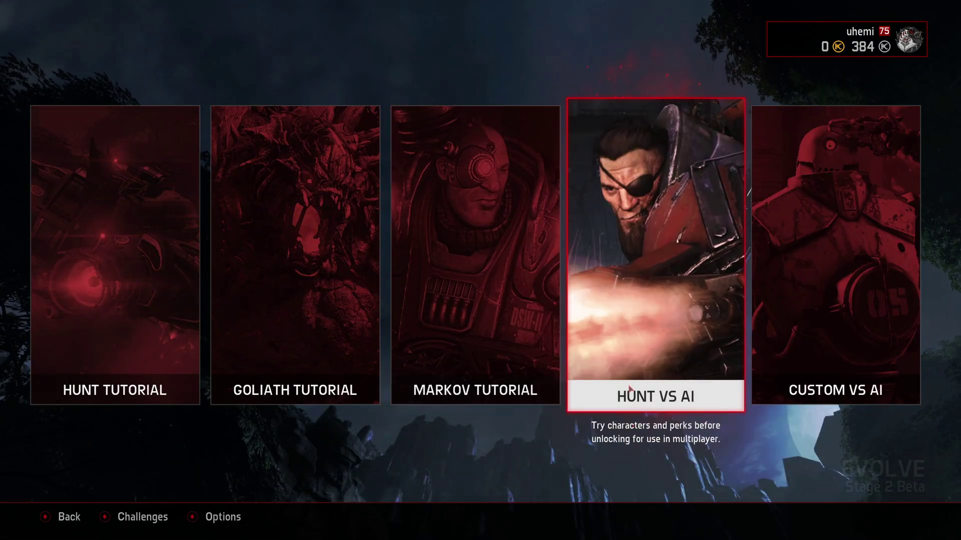
{"action": "left_click", "coordinate": [678, 211]}
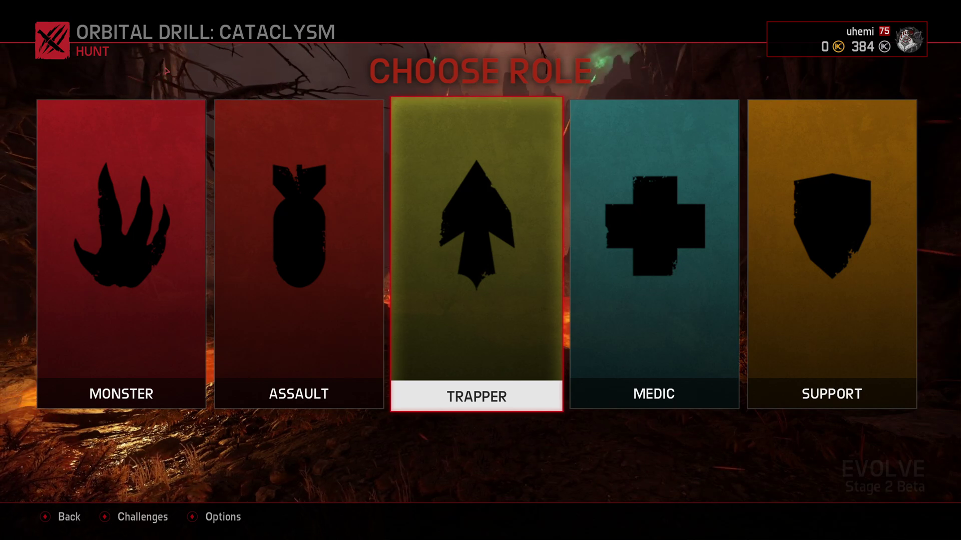
{"action": "left_click", "coordinate": [121, 251]}
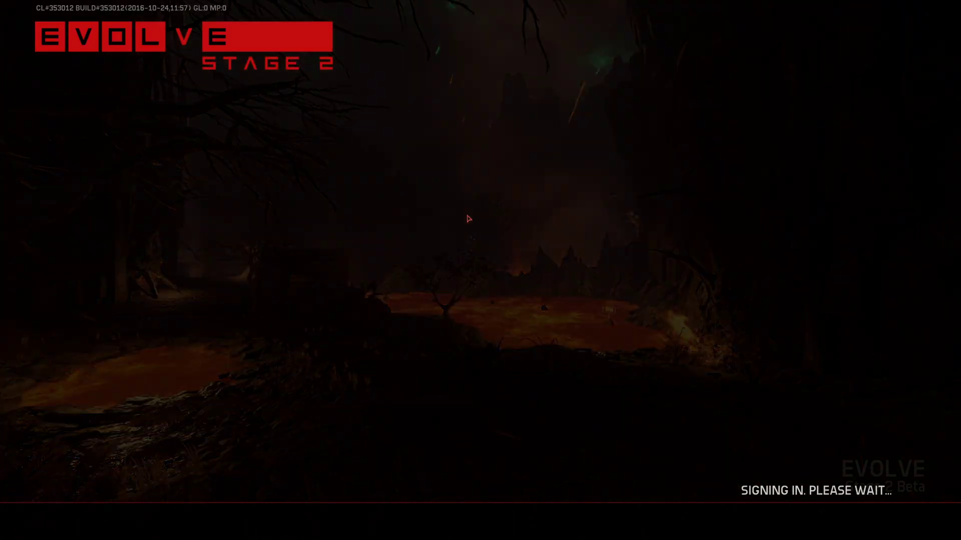
{"action": "key", "text": "Return"}
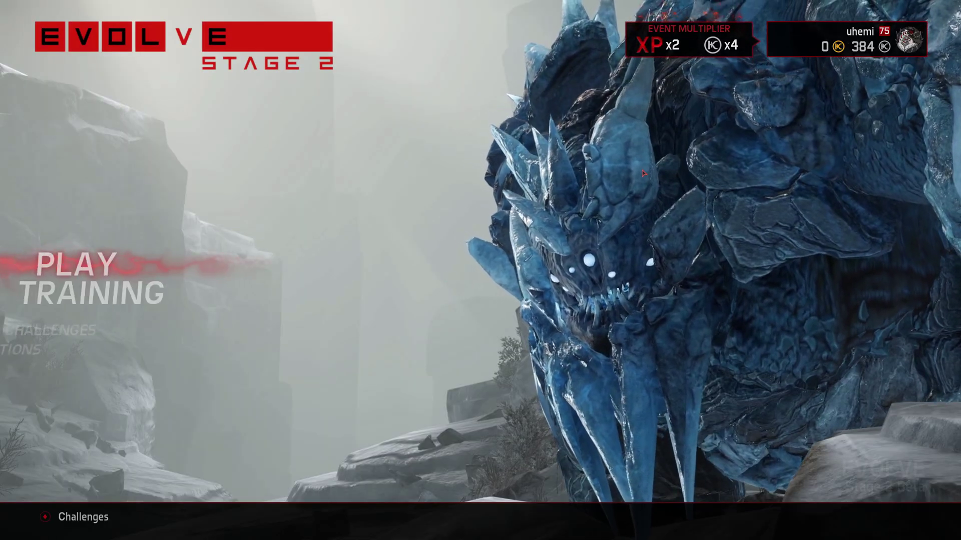